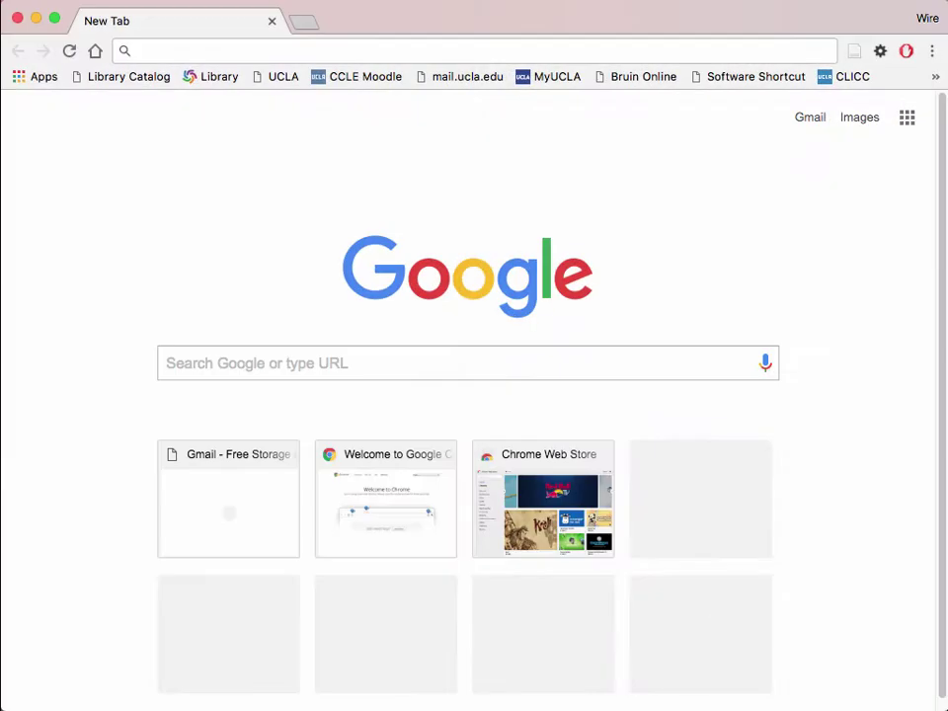
Step: Search Google Scholar at scholar.google.com for 'clean energy' and skim the results
type("scholar.")
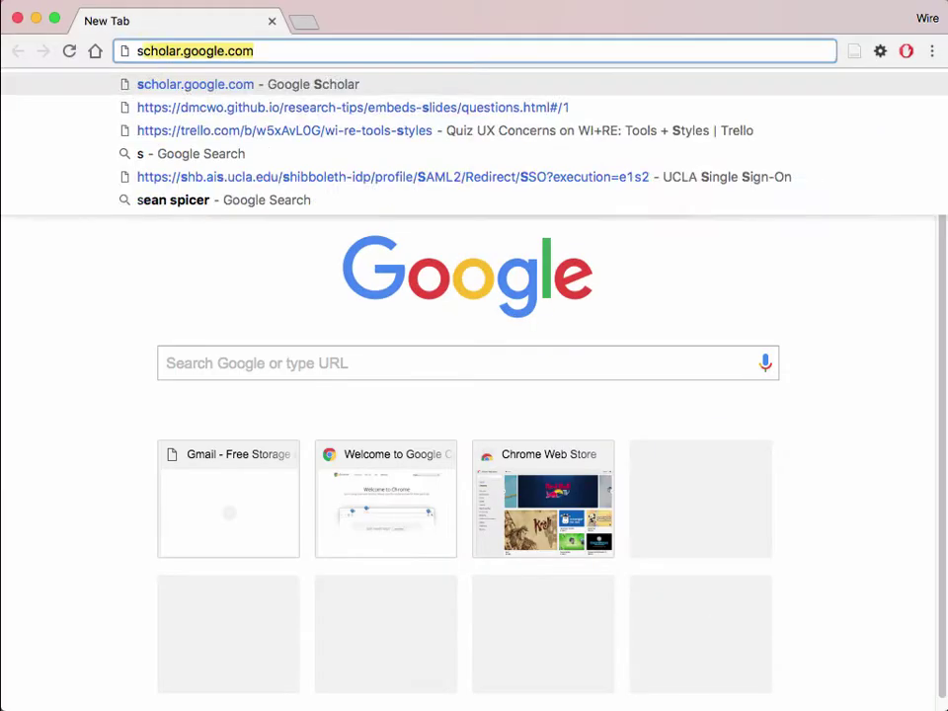
type("google.com")
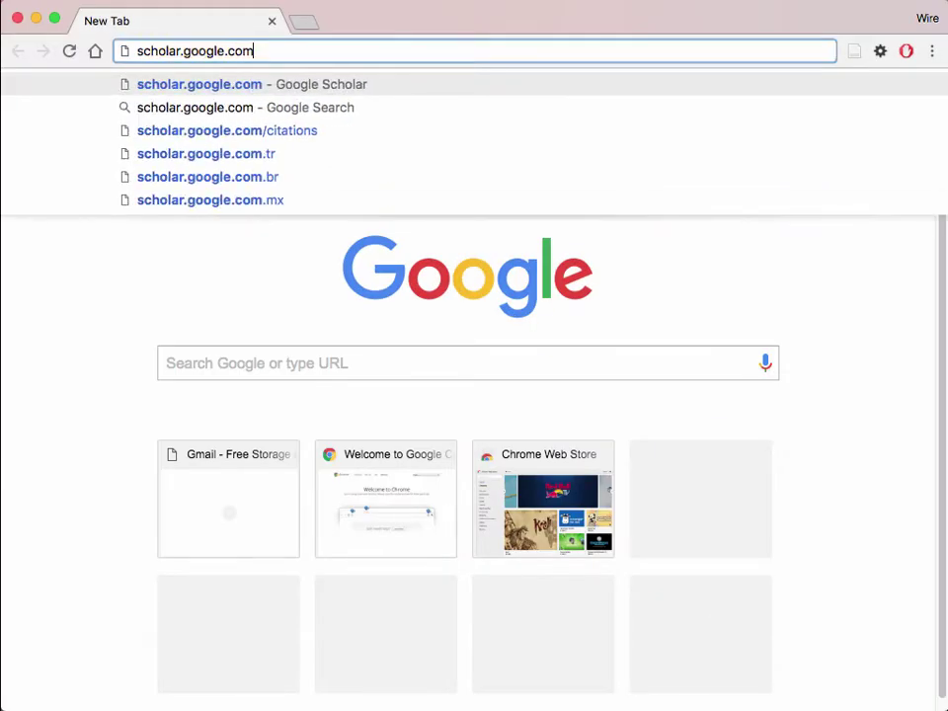
key("Return")
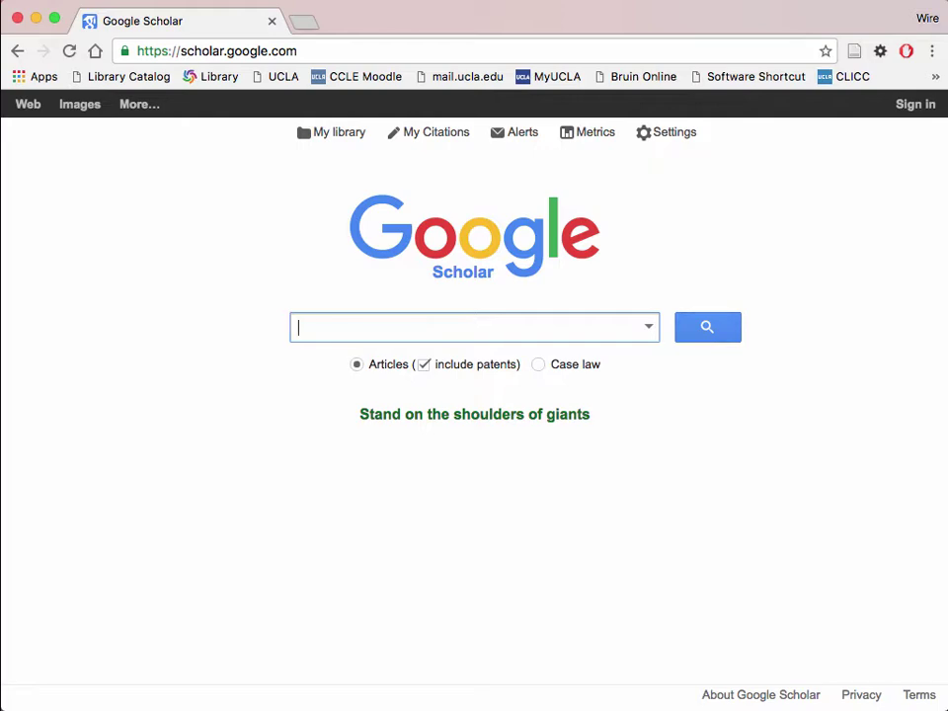
type("clean energy")
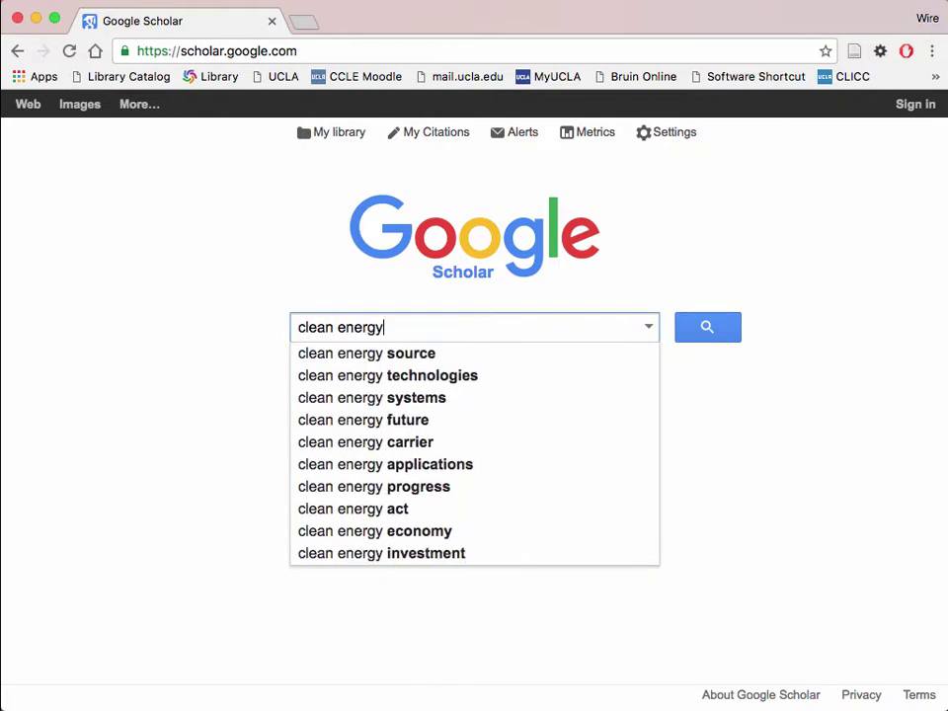
key("Return")
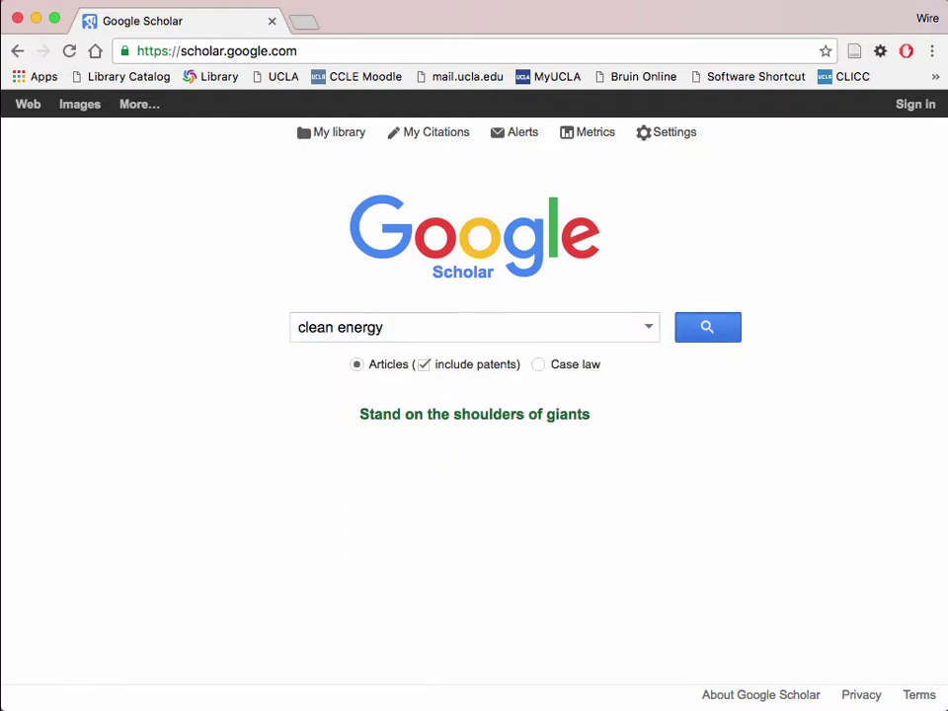
scroll(474, 395, "down", 15)
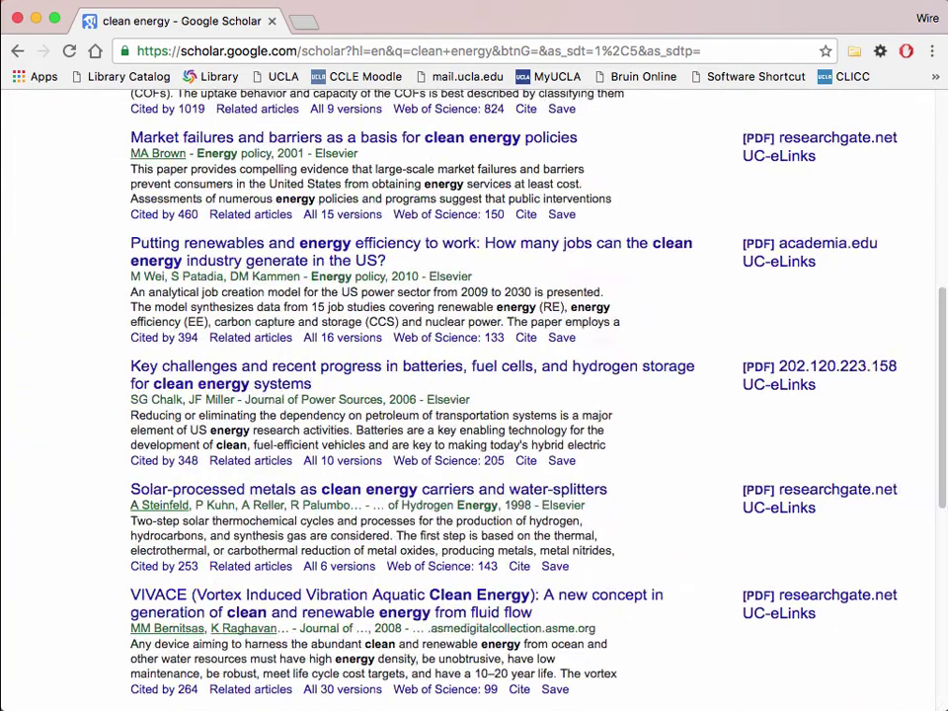
scroll(474, 396, "up", 15)
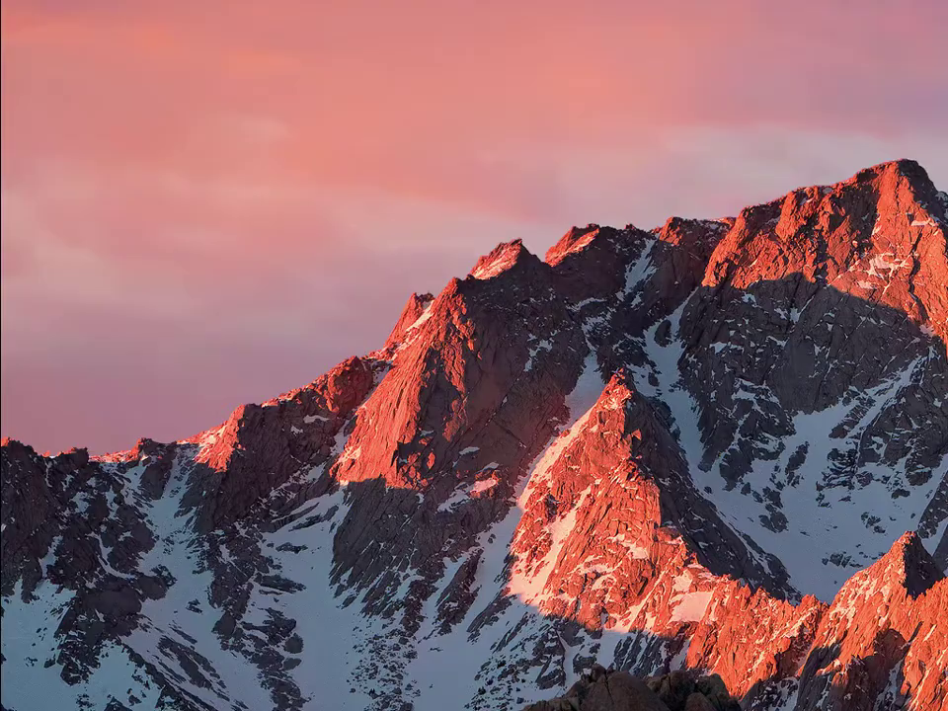
Step: In a new window, load the UCLA Library homepage and show its Databases options
key("super+n")
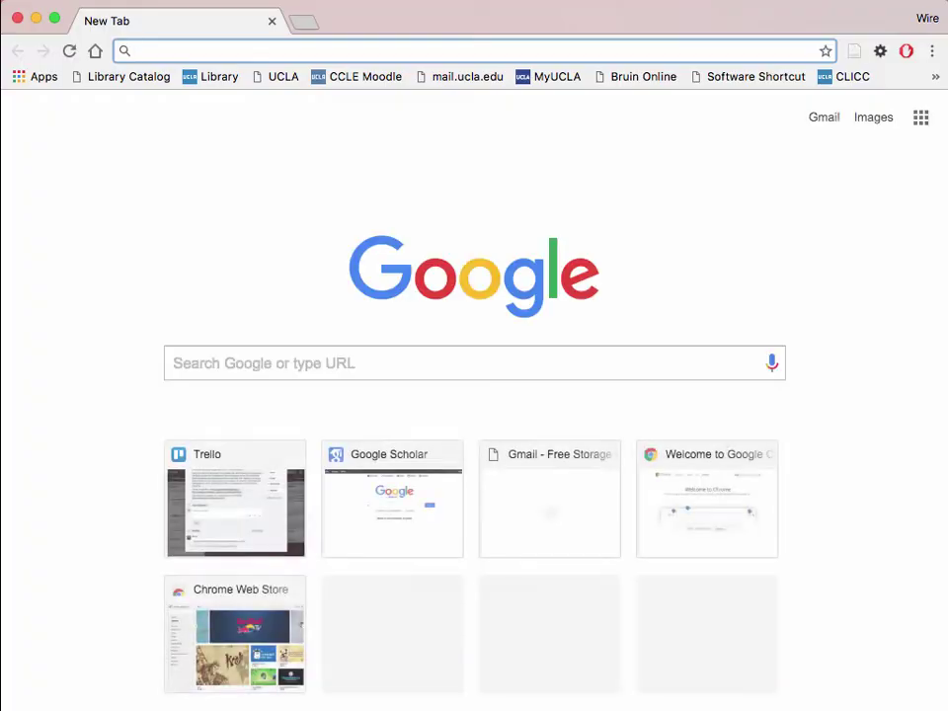
type("library.ucla.edu")
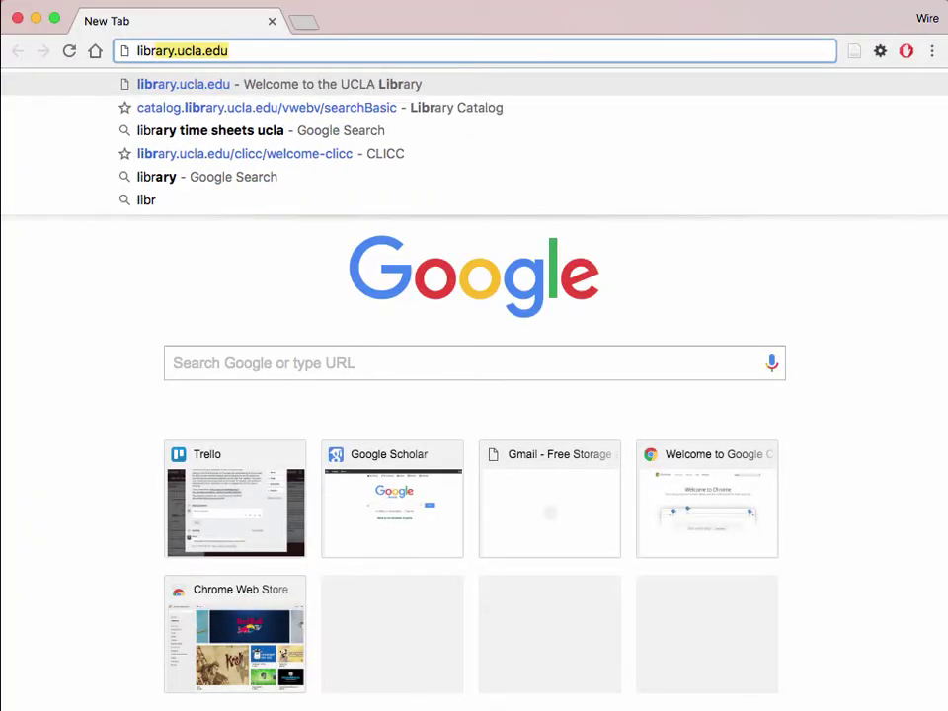
key("Return")
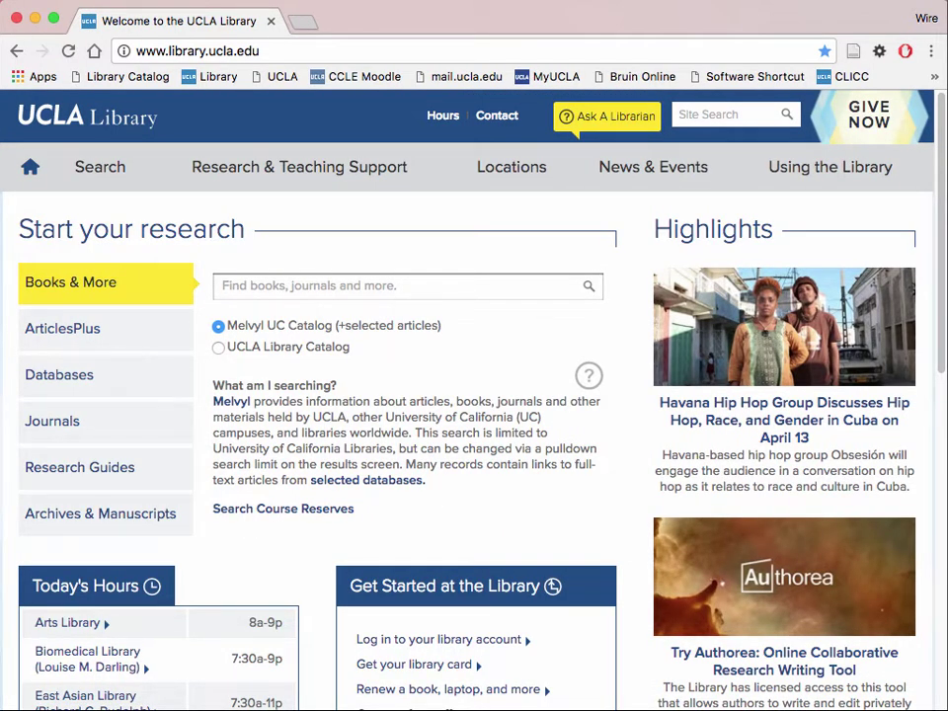
left_click(60, 375)
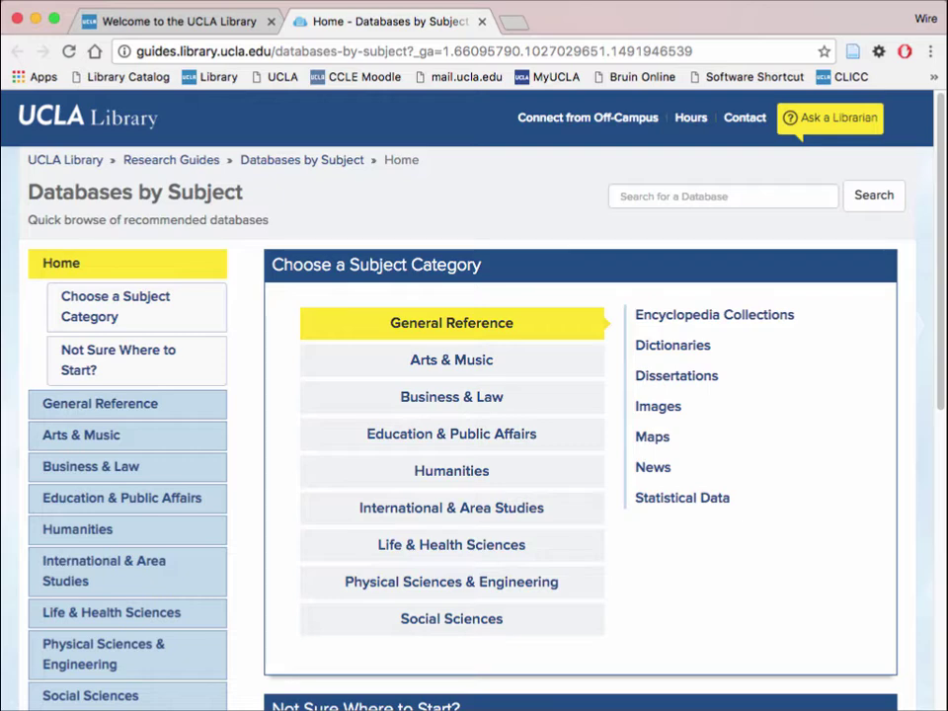
Step: Browse Physical Sciences & Engineering and open the Environment and Sustainability database list
left_click(451, 582)
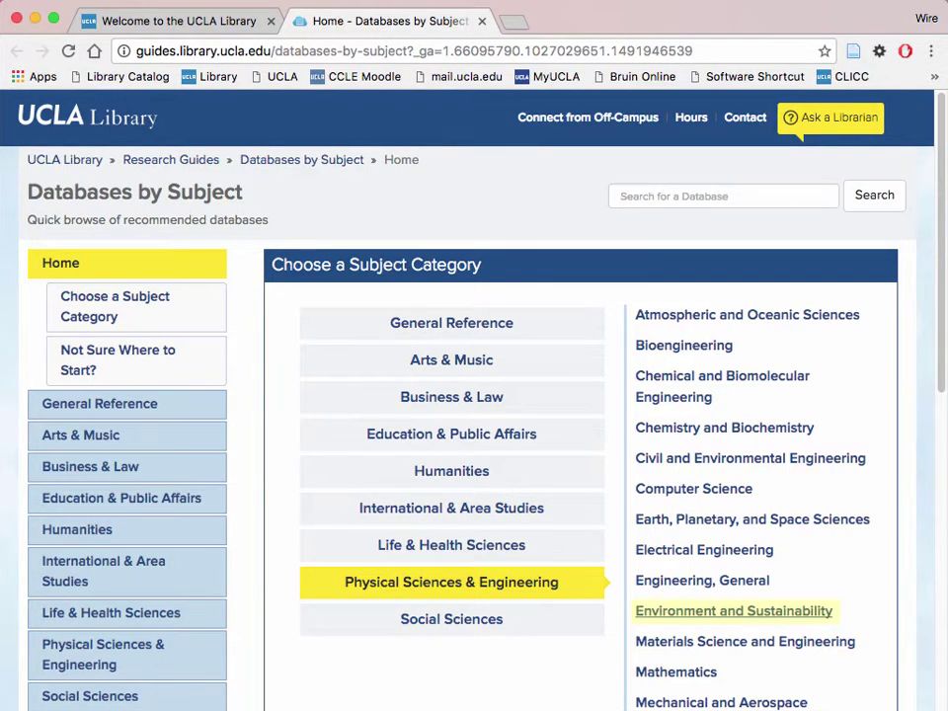
left_click(734, 612)
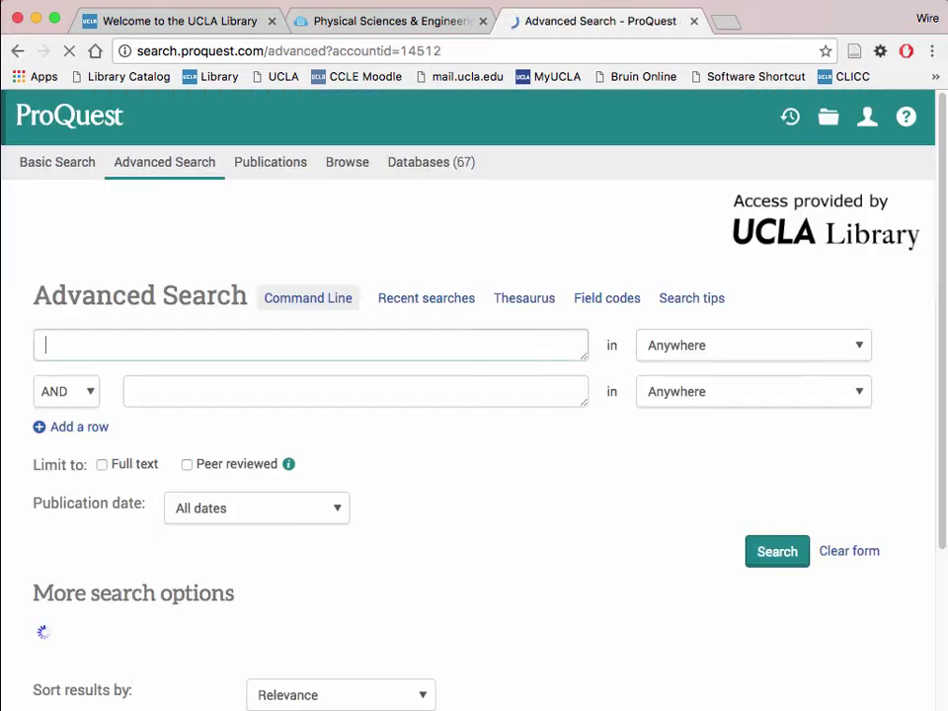
Step: Run a ProQuest advanced search for laws AND implementation AND solar energy across three rows
type("laws")
left_click(66, 391)
left_click(63, 389)
left_click(355, 391)
type("implementation")
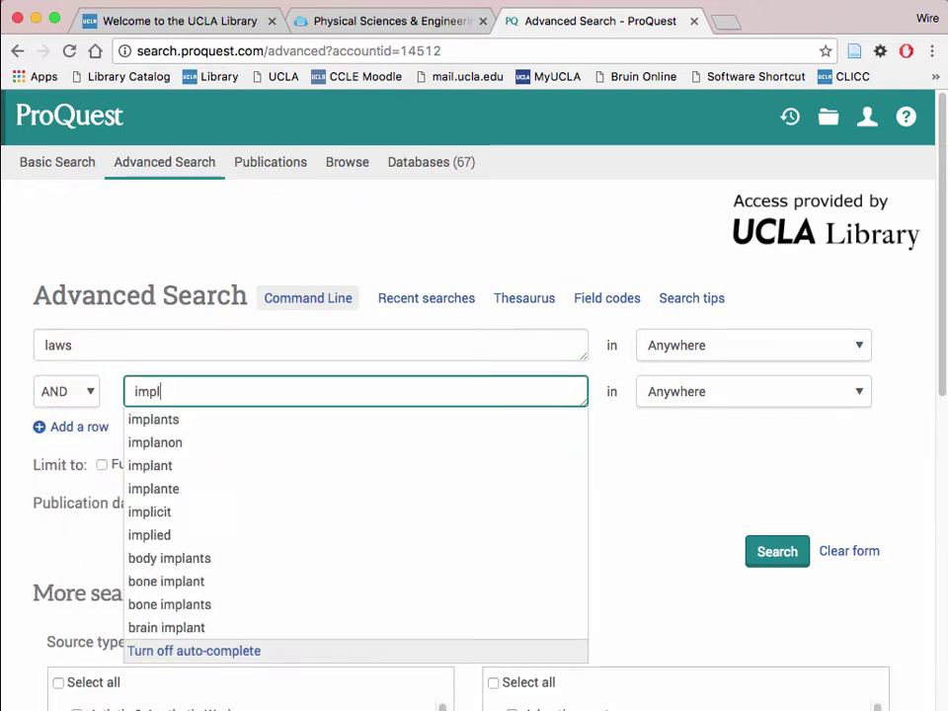
left_click(79, 427)
left_click(355, 437)
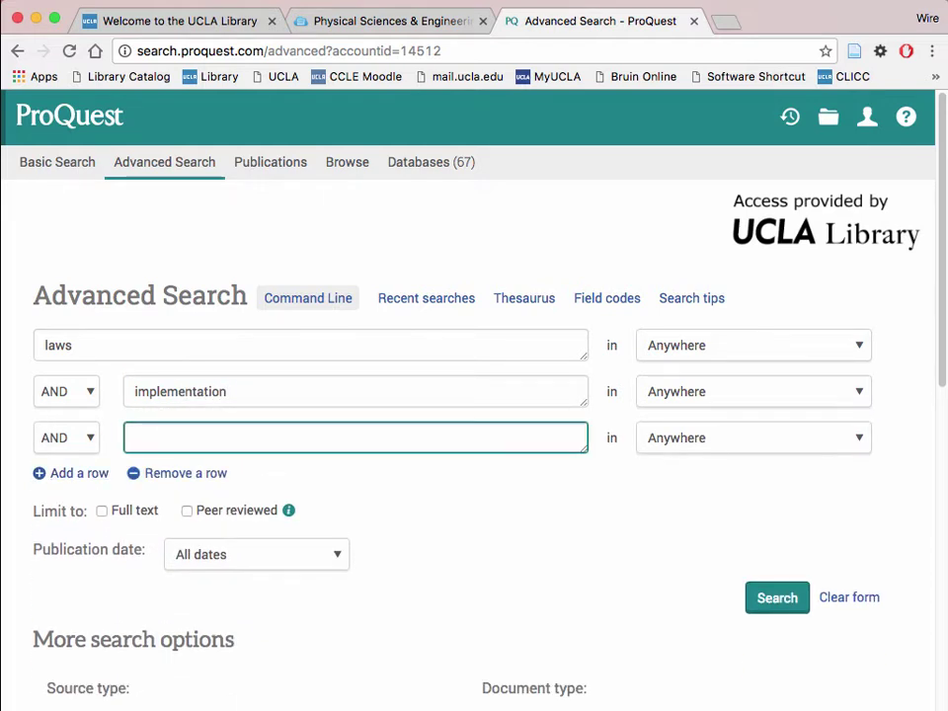
type("solar energy")
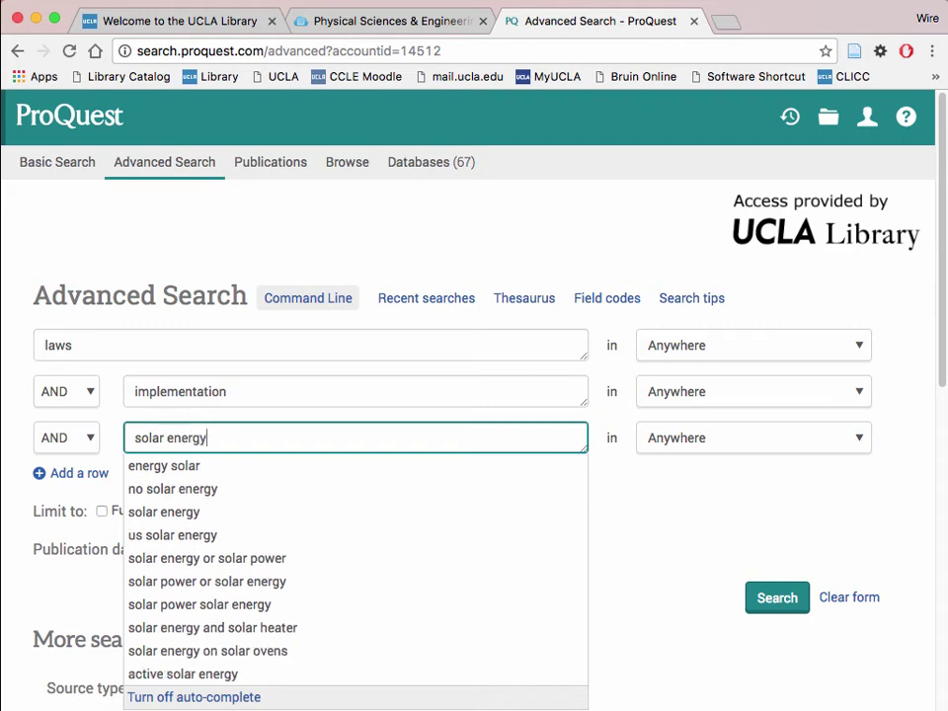
key("Tab")
key("Return")
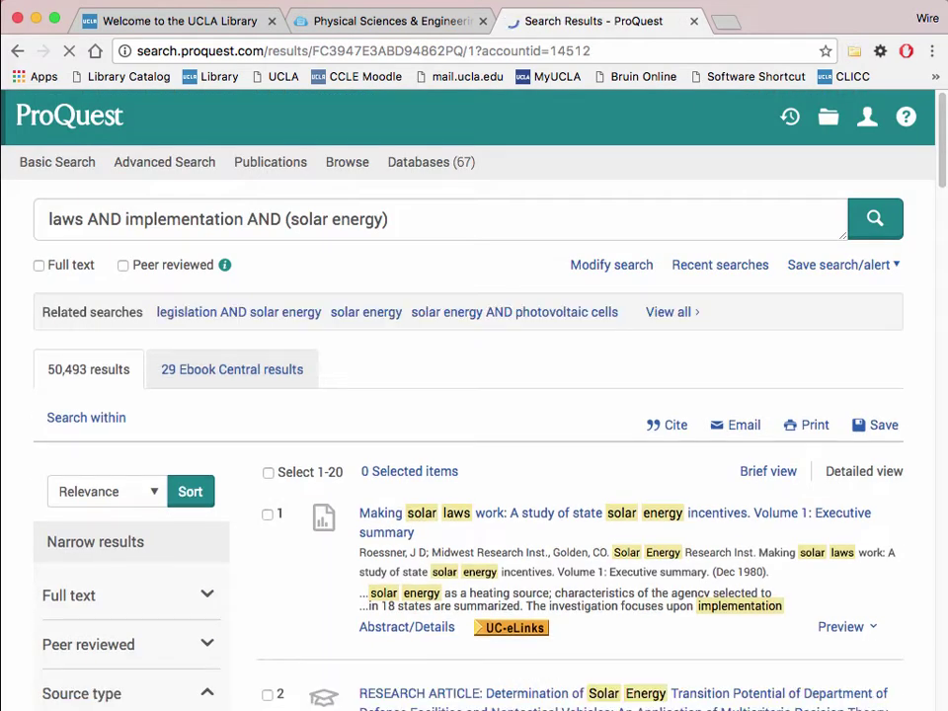
scroll(474, 395, "down", 1)
Step: Read the first result's abstract and details, then return to the results list
scroll(474, 395, "down", 10)
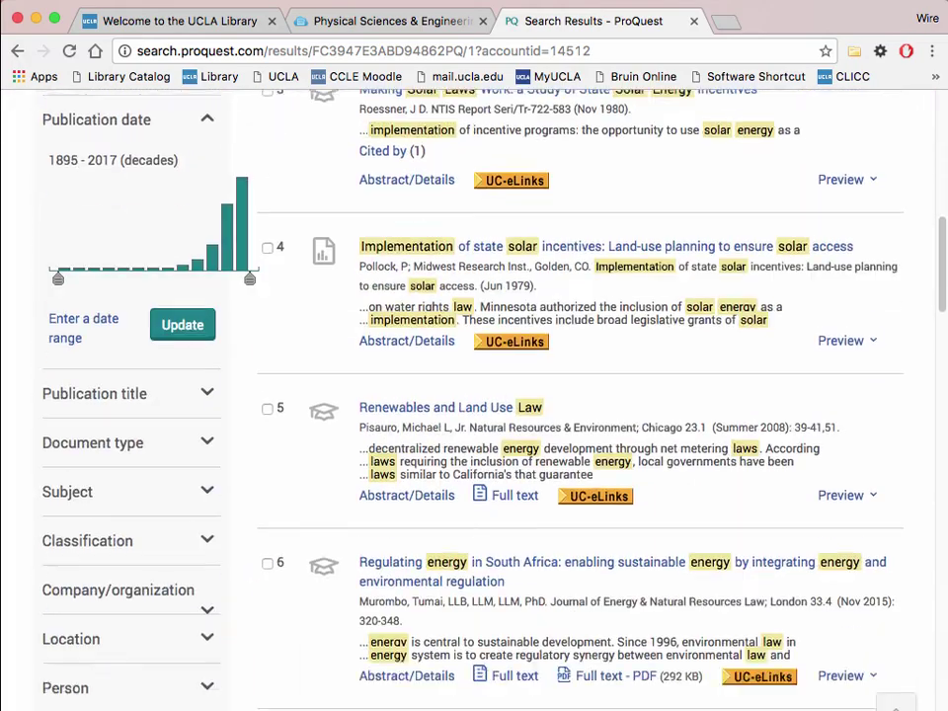
scroll(475, 395, "up", 11)
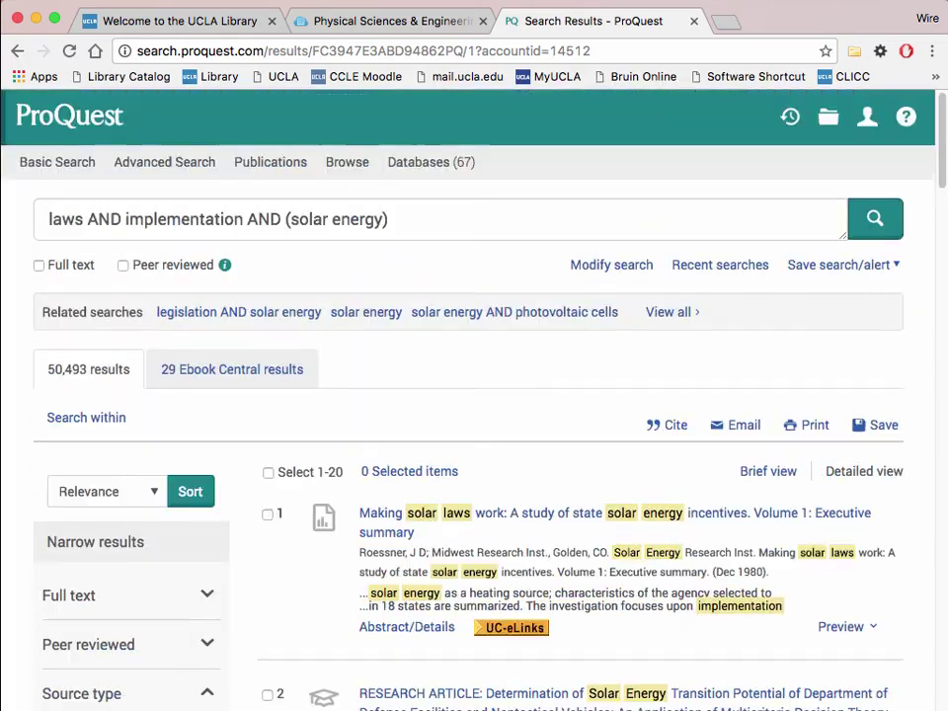
left_click(464, 513)
scroll(355, 395, "down", 5)
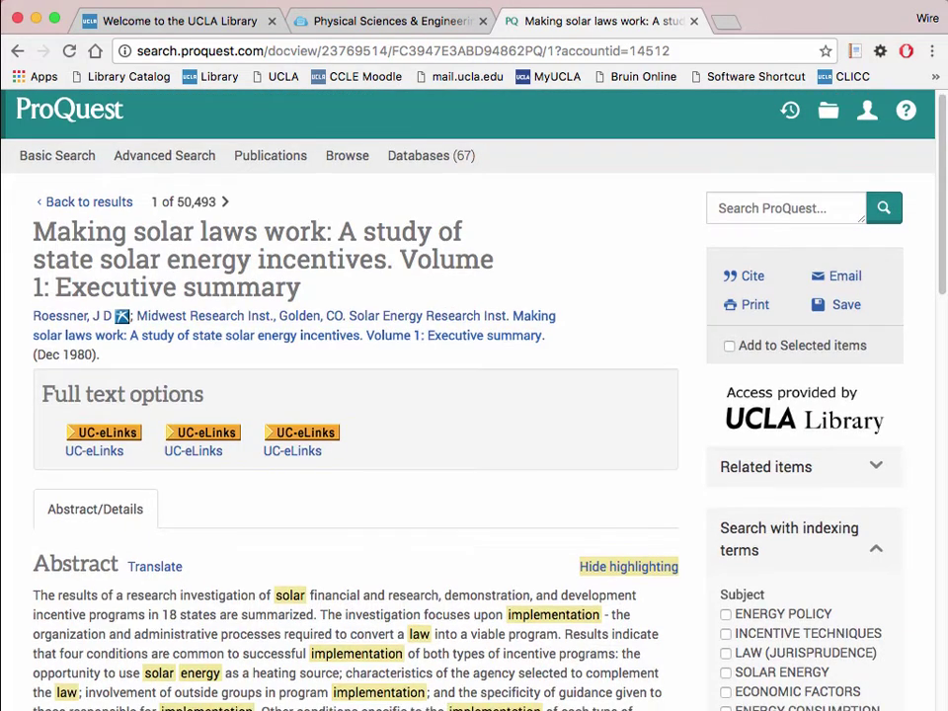
scroll(355, 396, "down", 3)
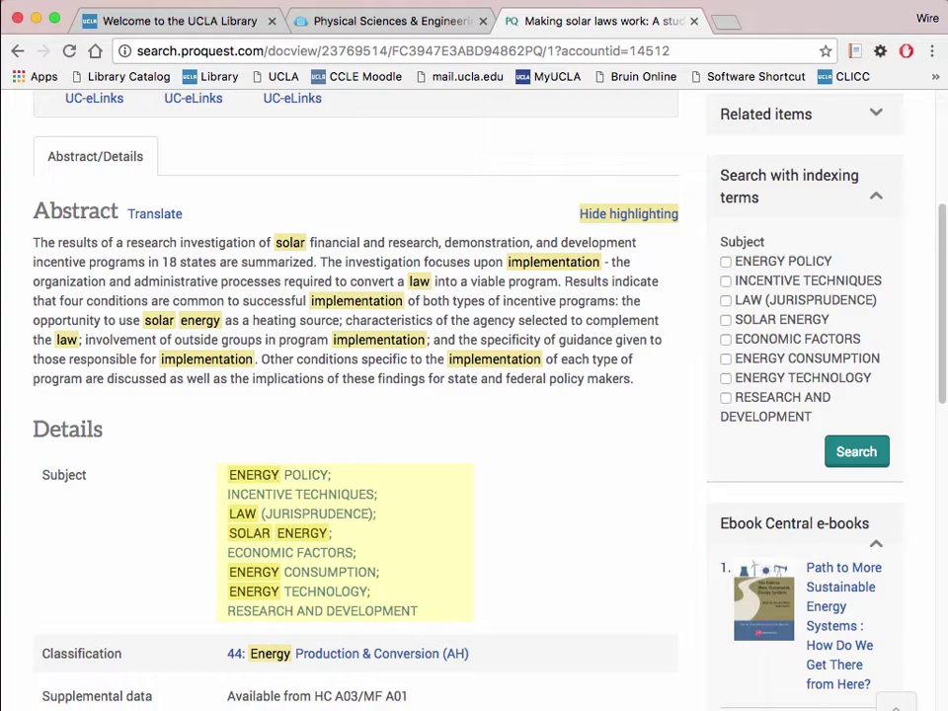
key("super+bracketleft")
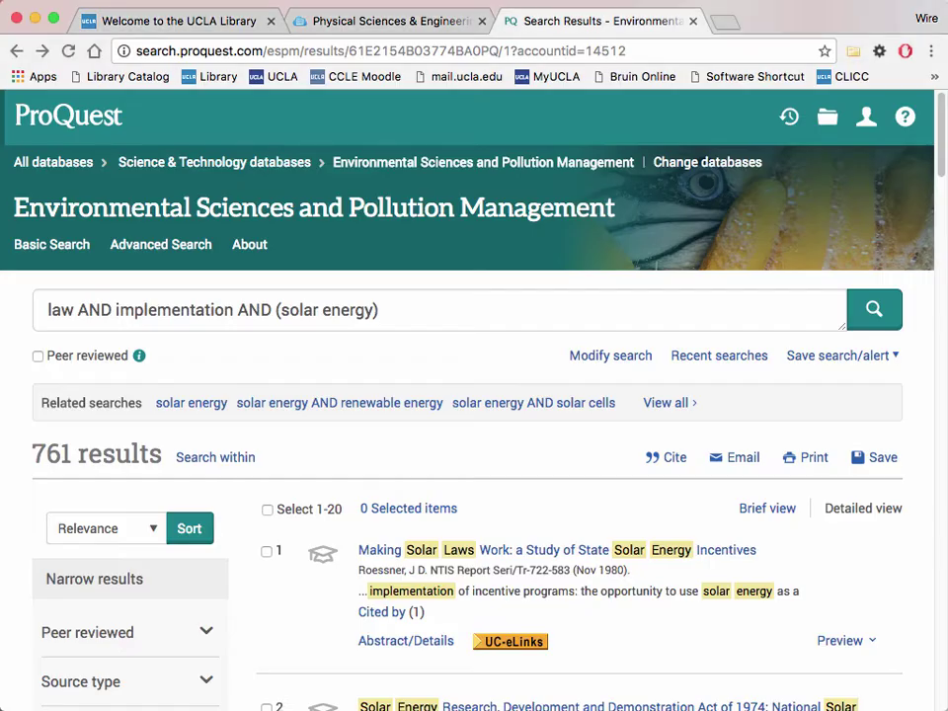
Step: Filter the results by Document type to the 47 Review documents
scroll(99, 449, "down", 4)
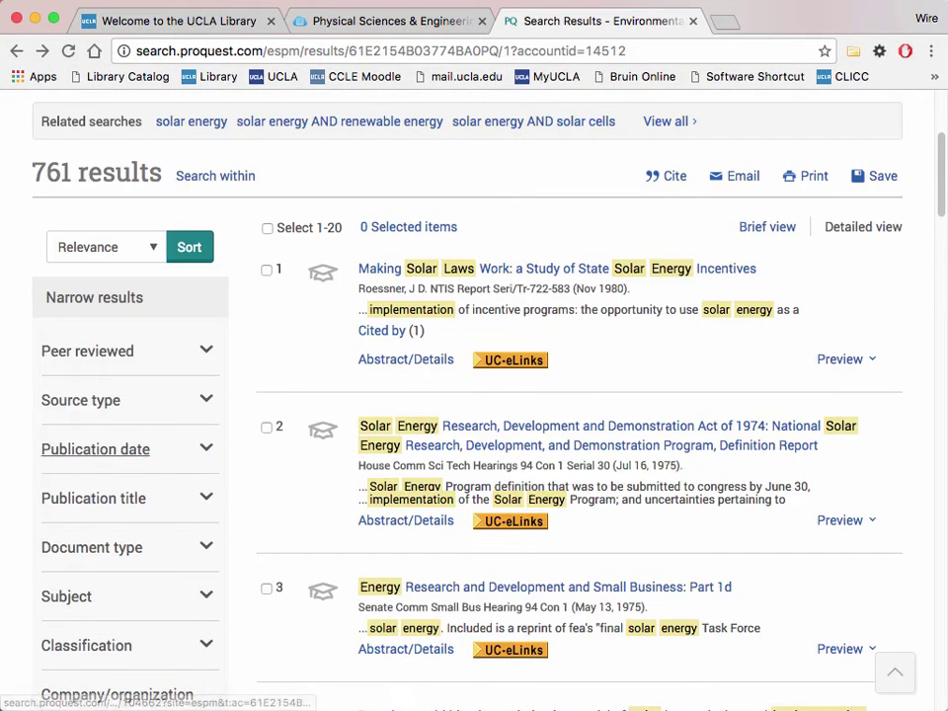
scroll(99, 449, "down", 3)
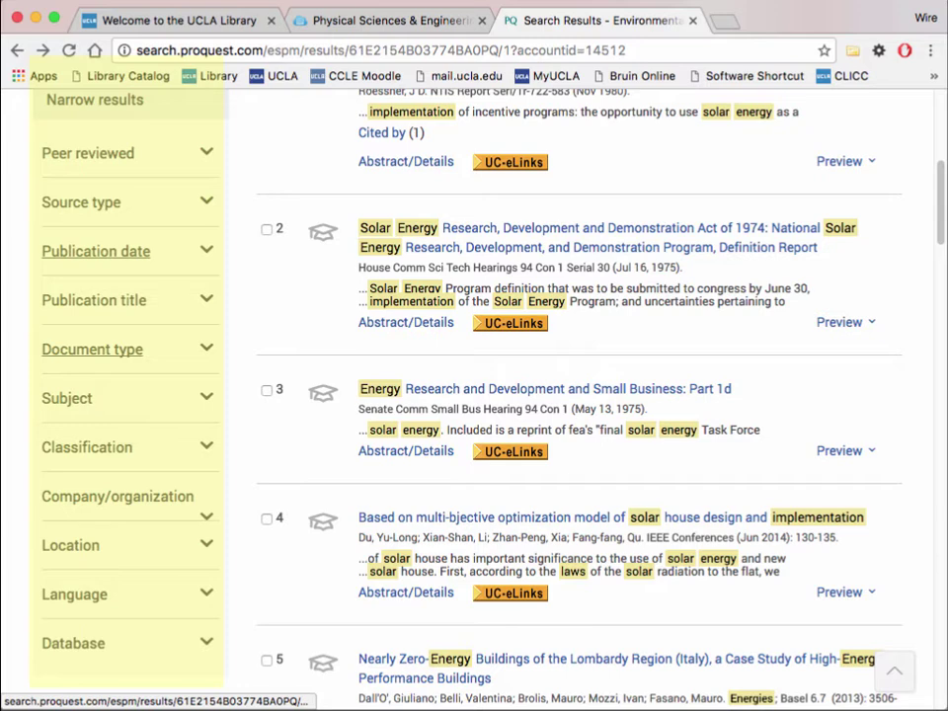
left_click(92, 348)
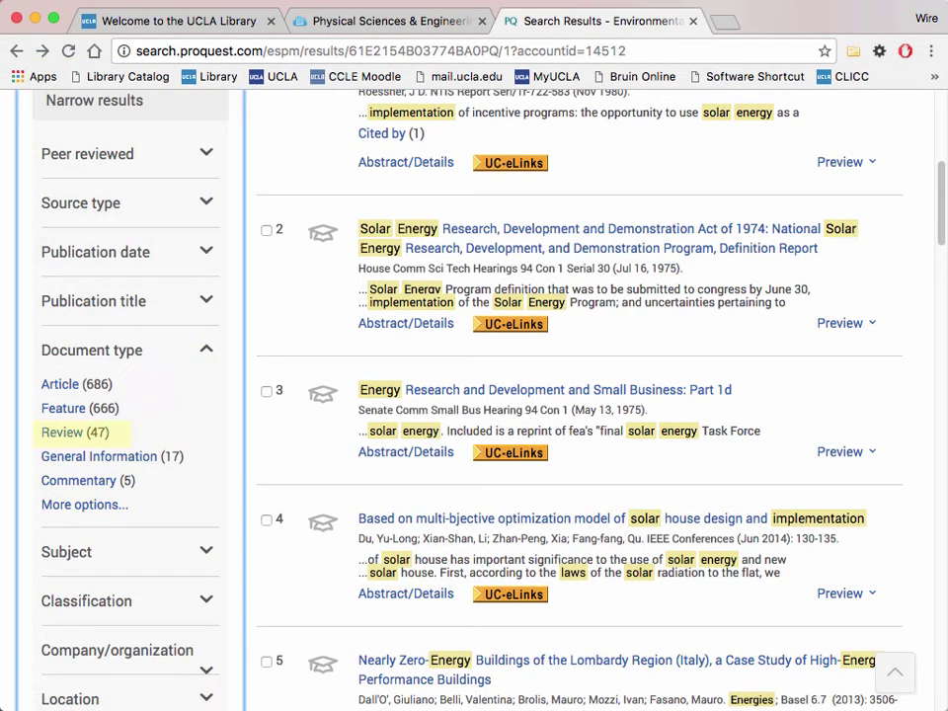
left_click(62, 432)
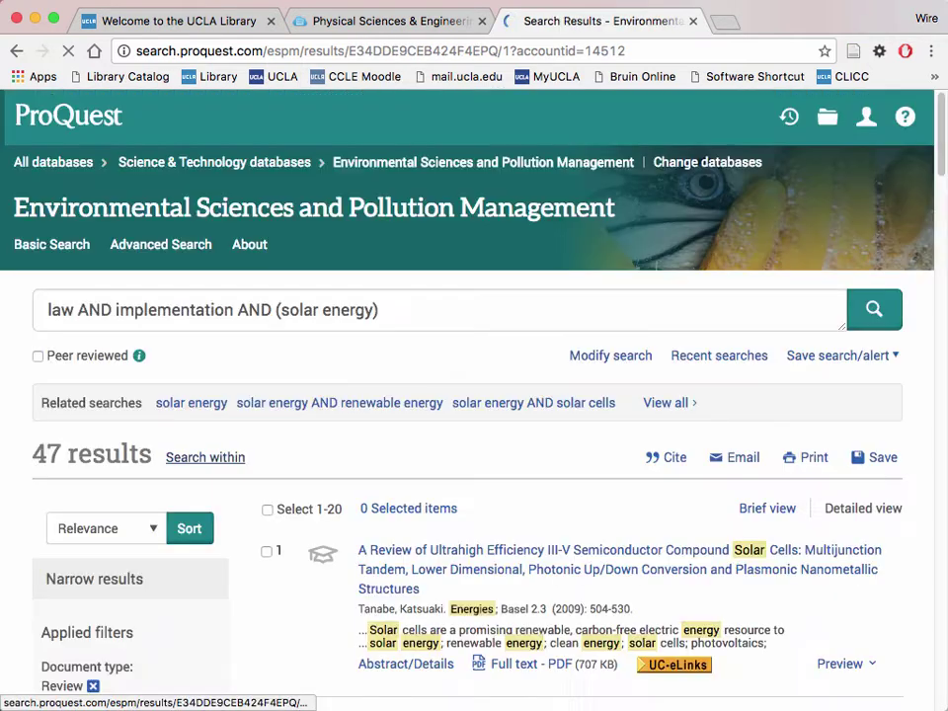
scroll(474, 395, "down", 2)
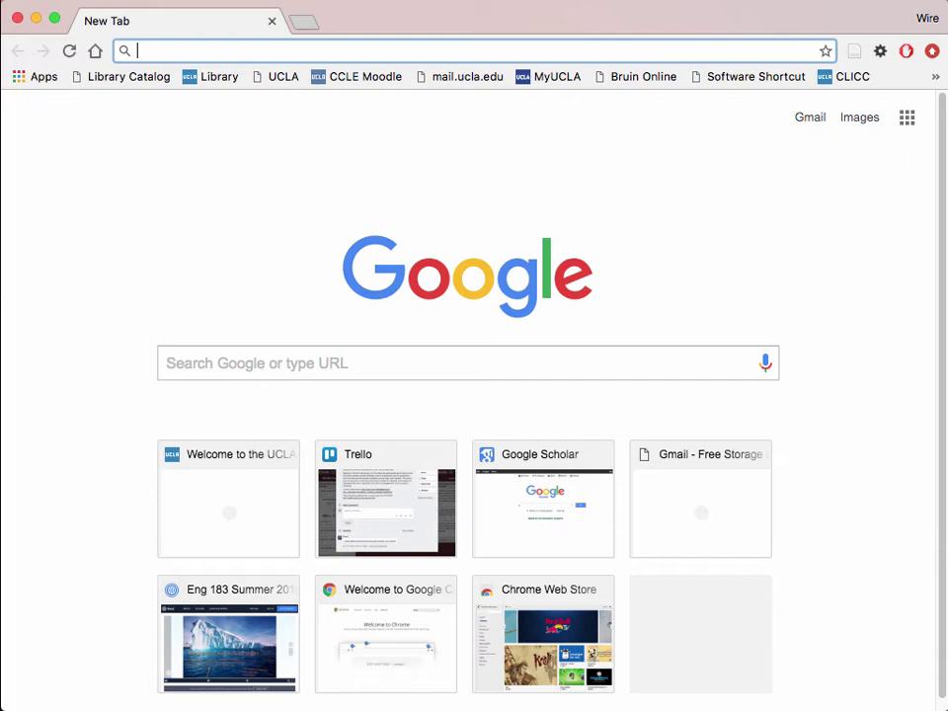
Step: Load guides.library.ucla.edu/eng183, open Article Databases, and show the Electrical Grid databases
type("guides.library.ucla.edu")
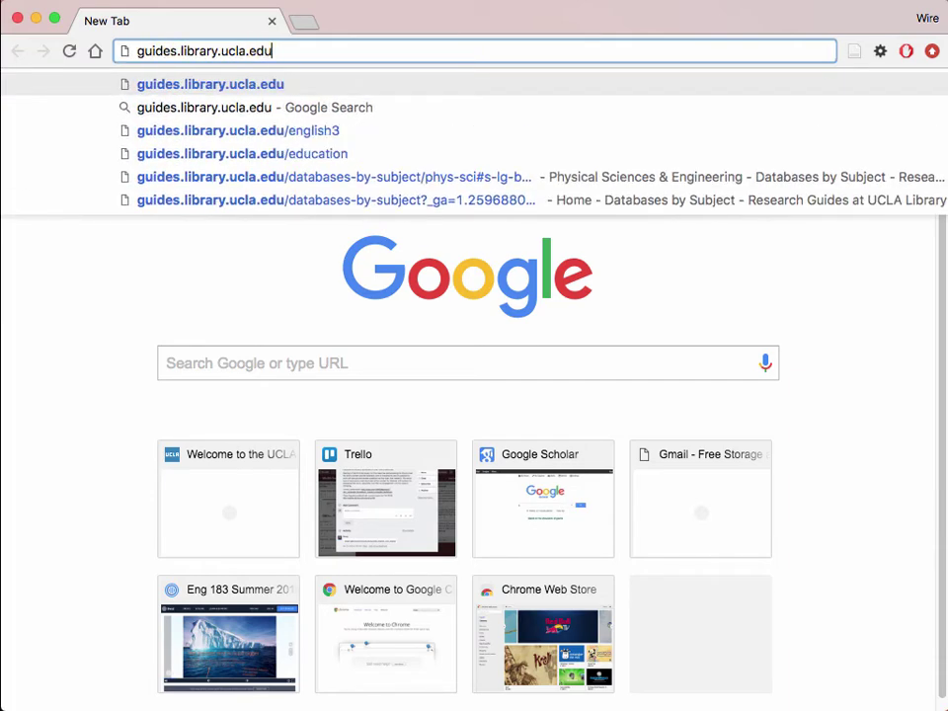
type("/eng183")
key("Return")
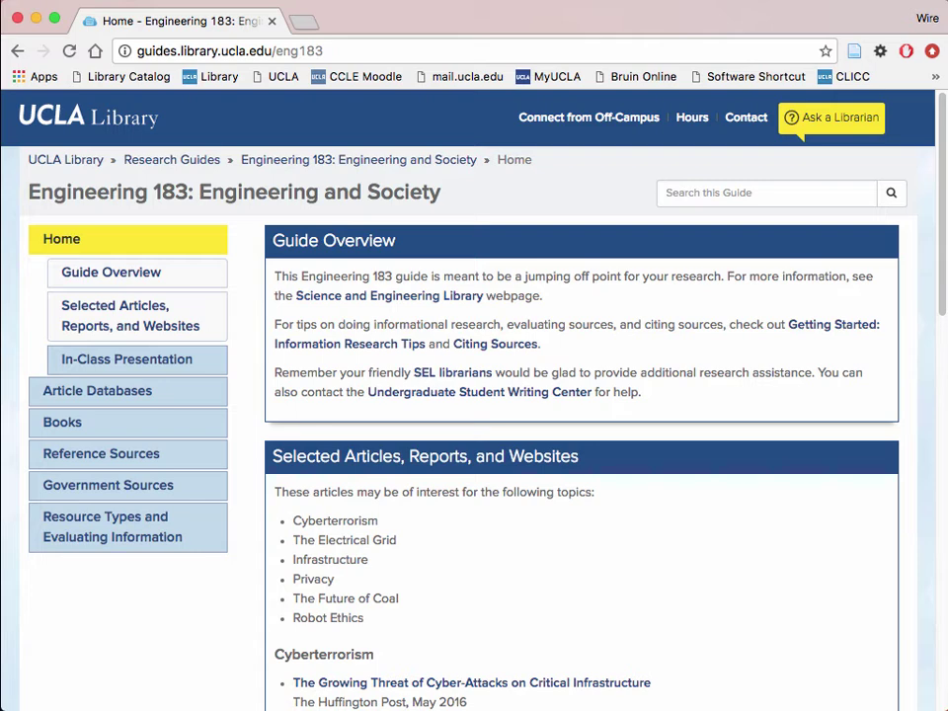
left_click(96, 390)
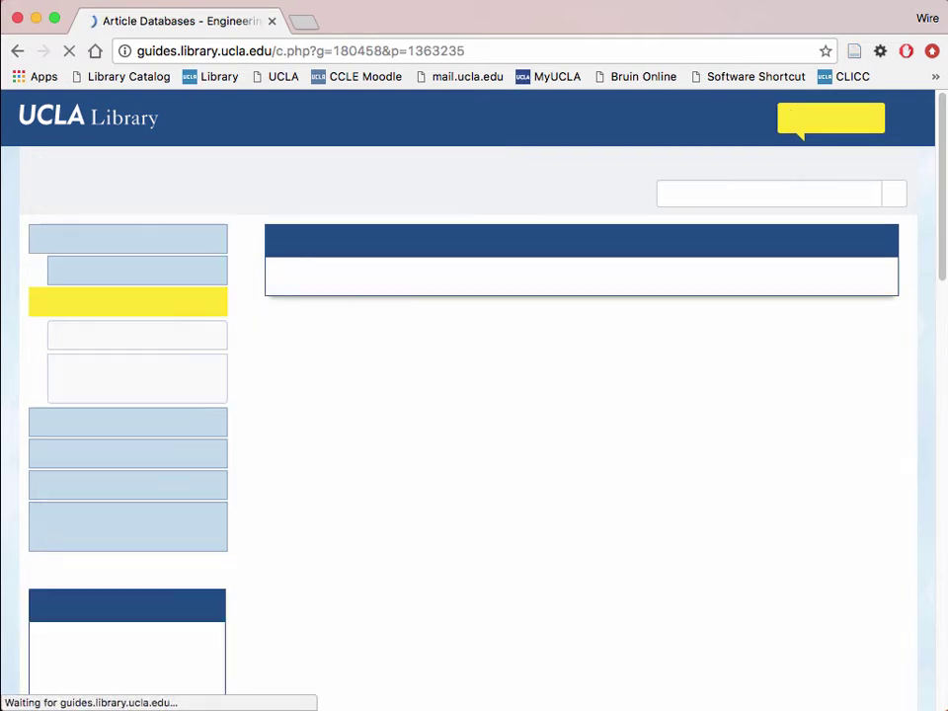
scroll(474, 395, "down", 1)
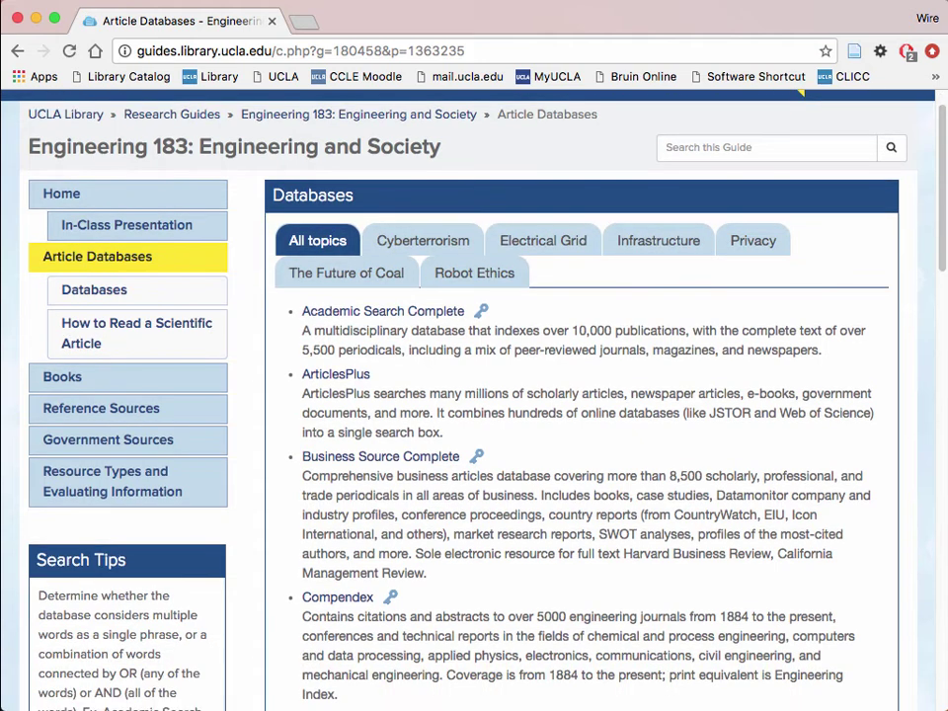
scroll(474, 396, "down", 1)
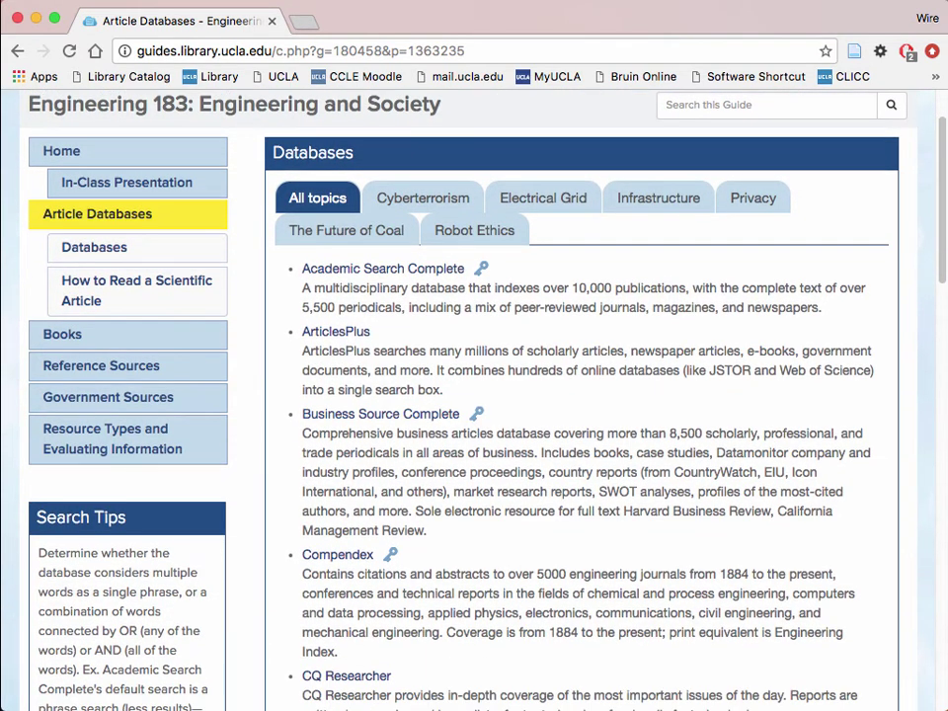
scroll(474, 395, "down", 1)
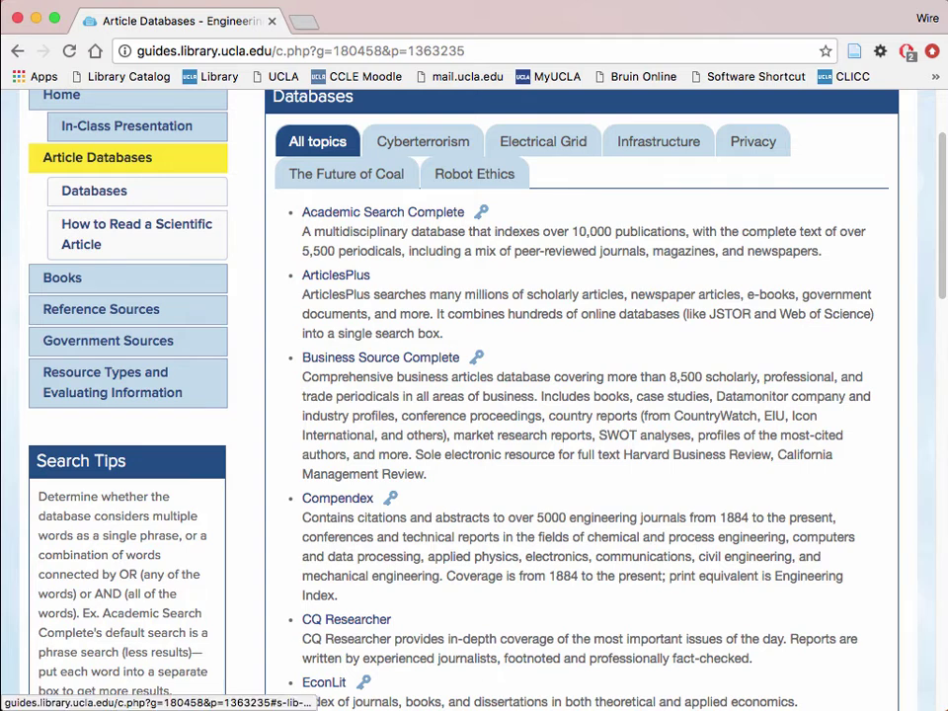
left_click(543, 141)
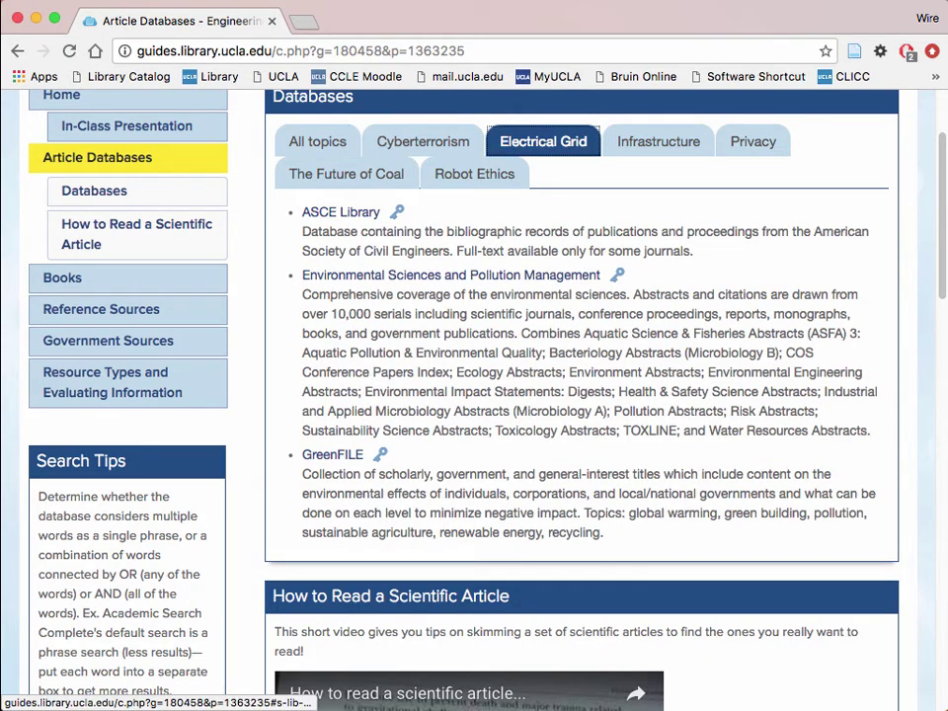